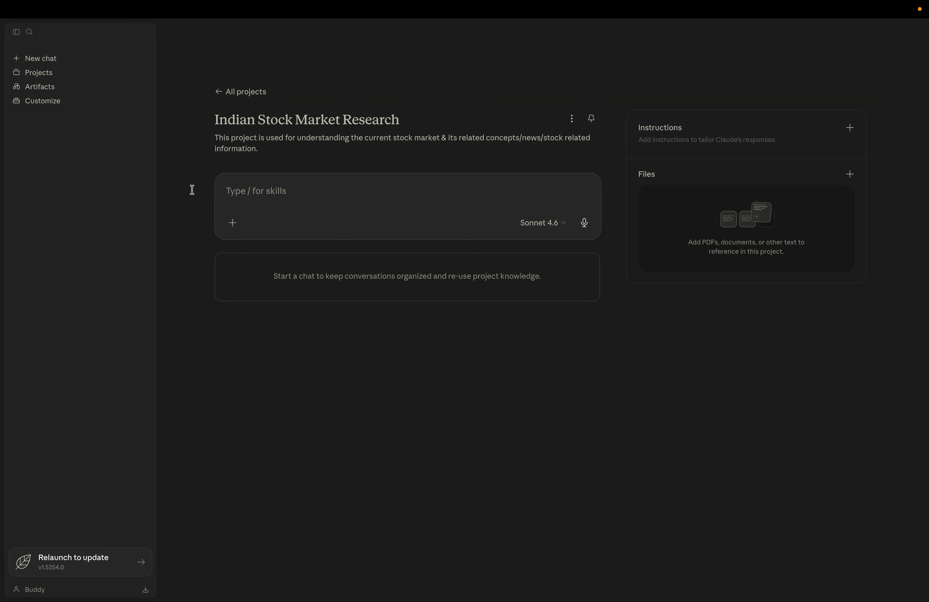
Look over the projects list and the new chat page, and return to the Indian Stock Market Research project.
click(219, 94)
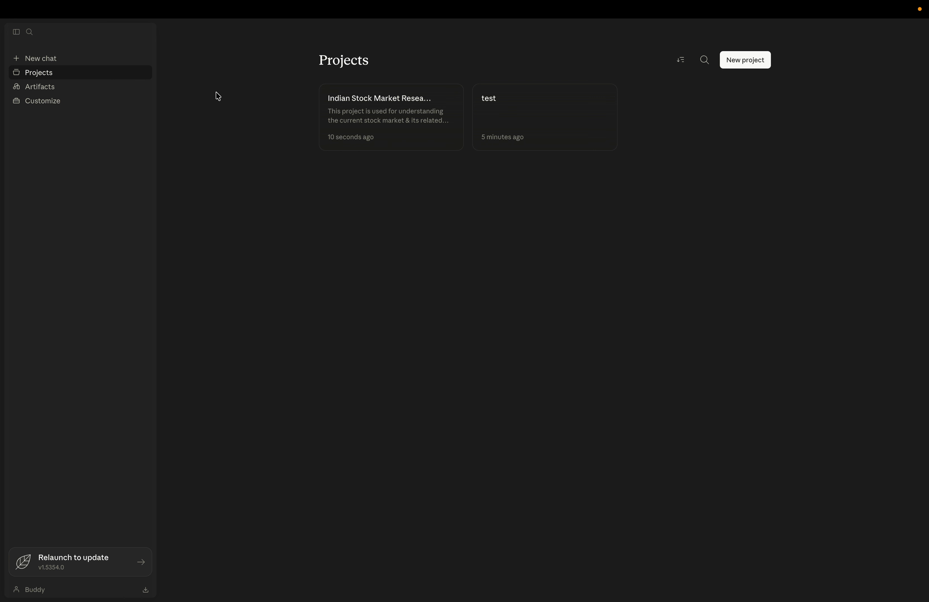
click(380, 124)
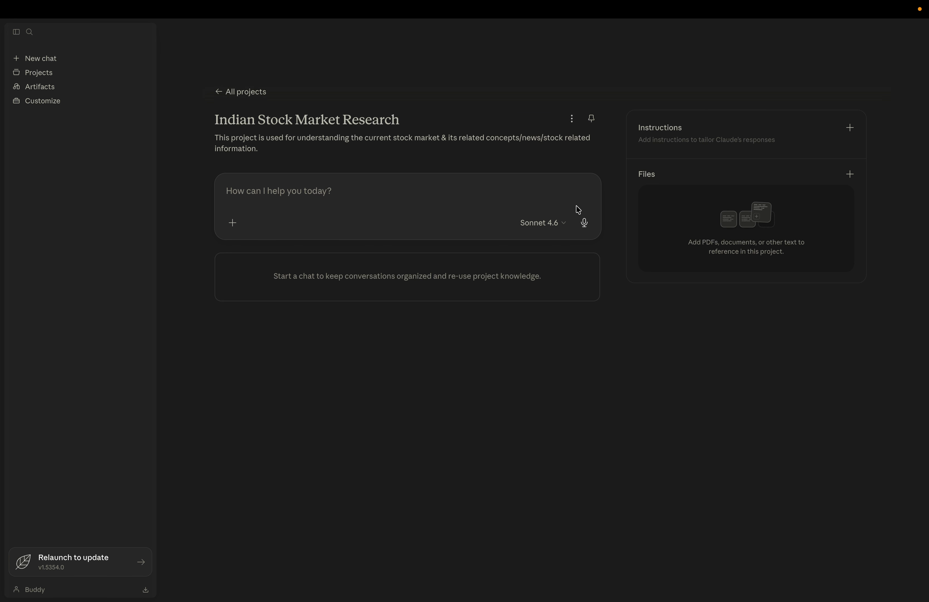
click(225, 94)
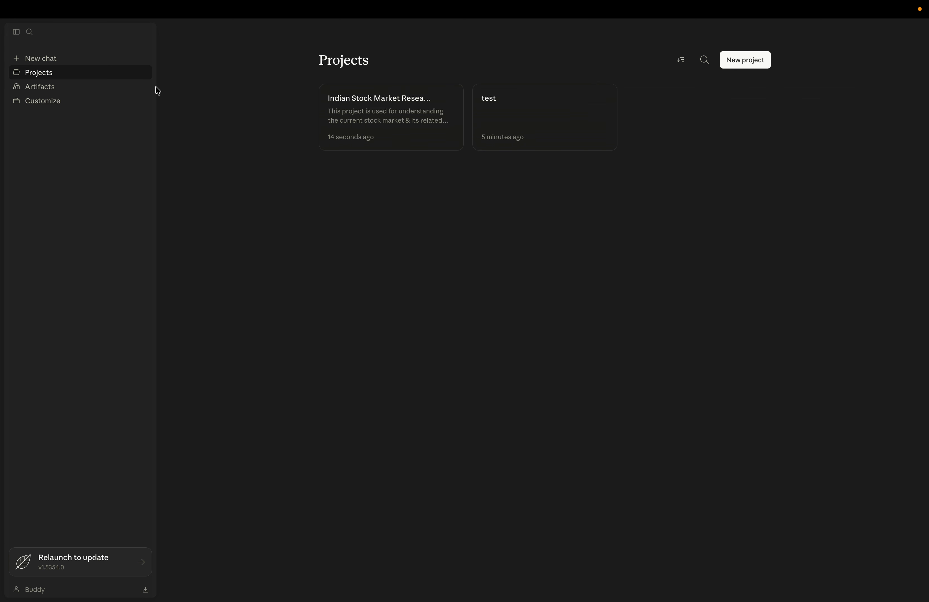
click(43, 62)
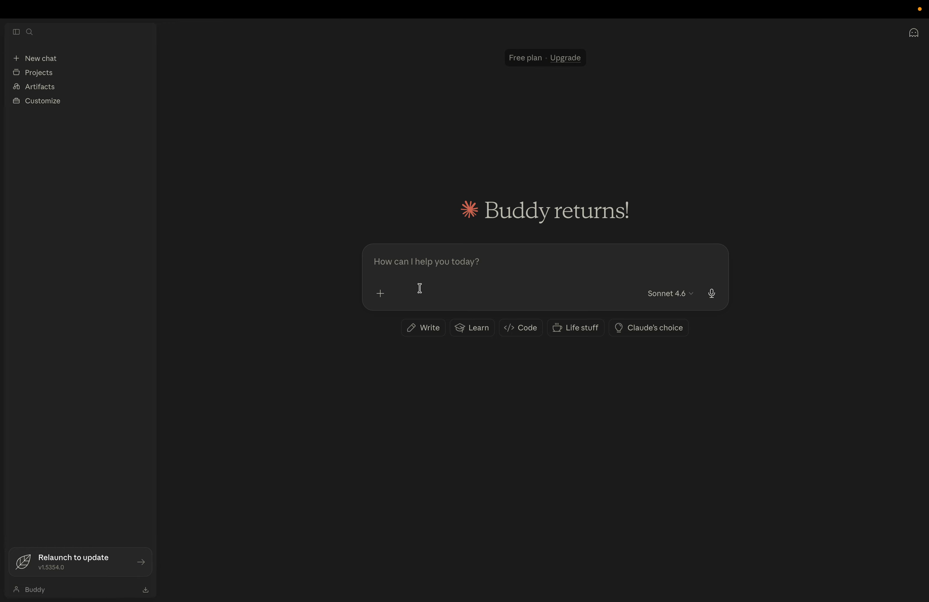
click(38, 77)
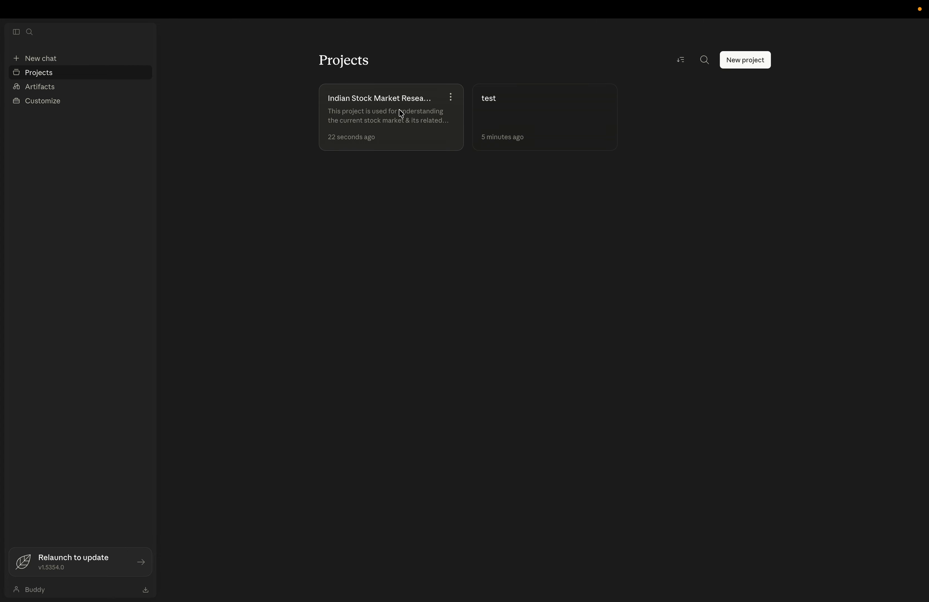
click(364, 123)
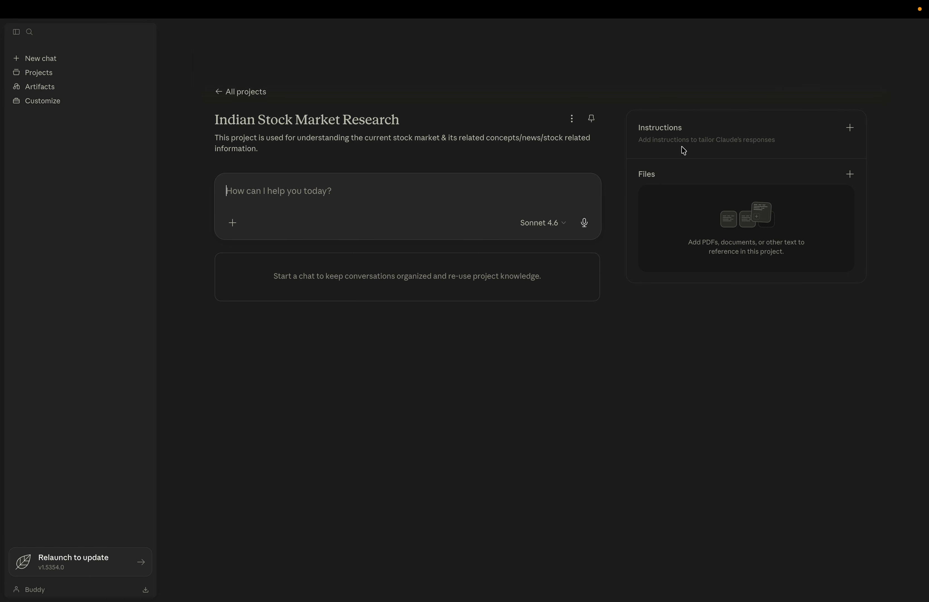
Begin the project's instructions with "This tool/project is only used to undertand indian stock market news/ reporting.".
click(852, 132)
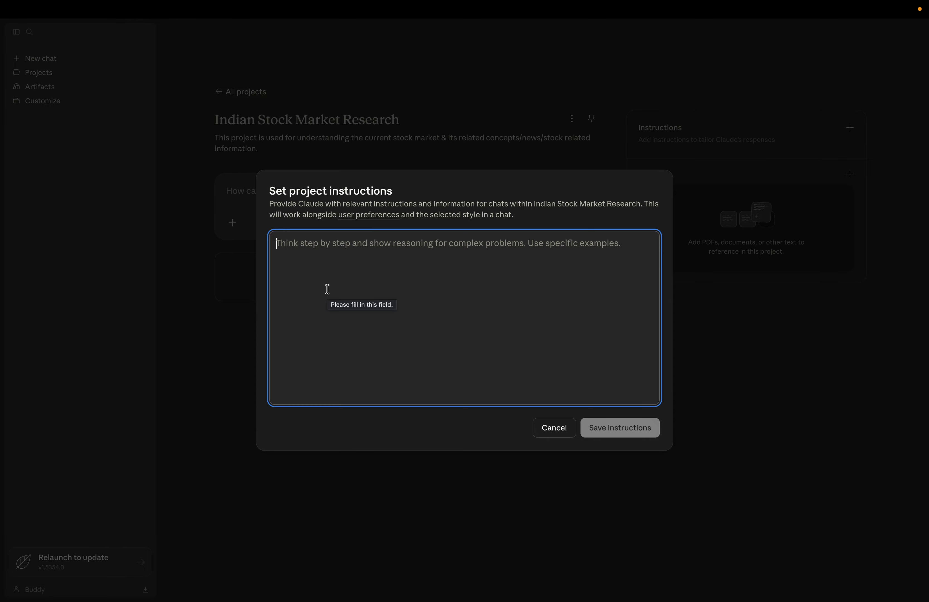
text(This pr)
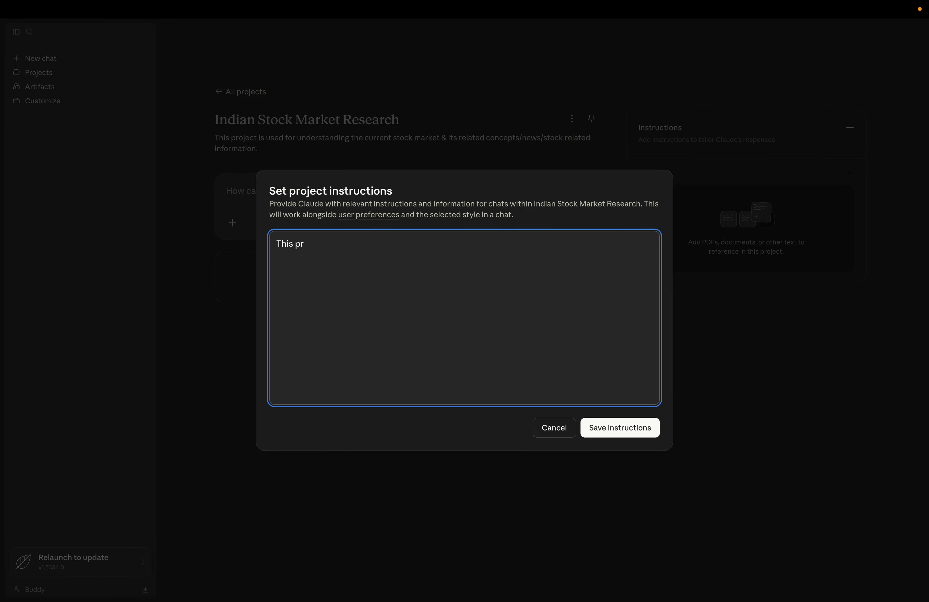
key(BackSpace)
key(BackSpace)
text(tool/project is only us)
key(BackSpace)
key(BackSpace)
text(used to undertand)
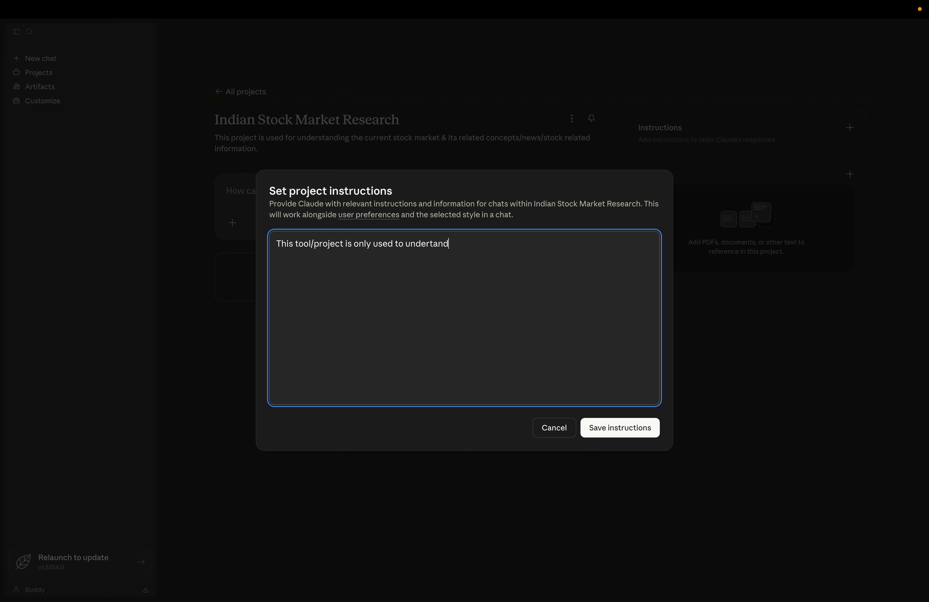
text( indian stock market news/ reporting.)
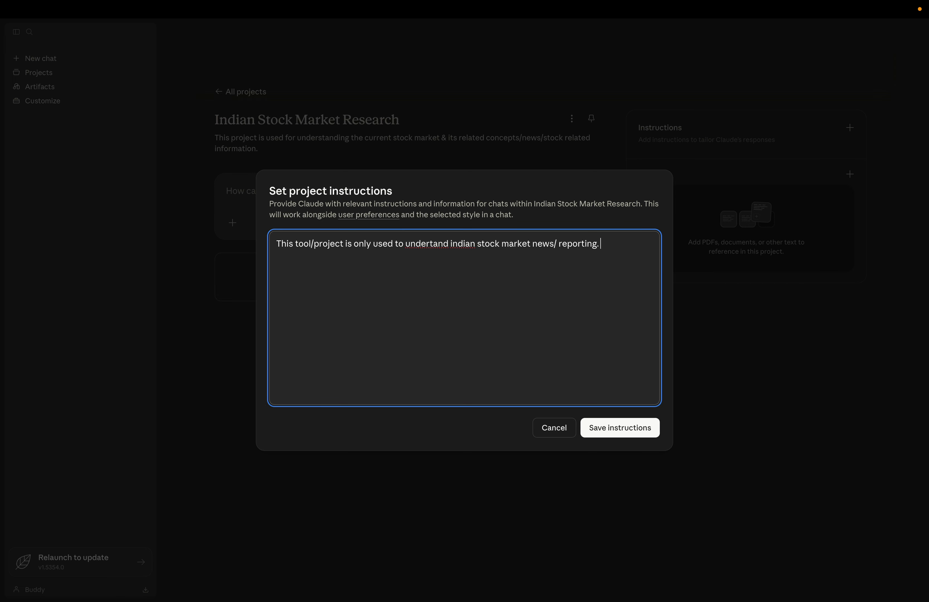
Continue the project instructions with "As this project continues, you are requested to research through web".
text( As)
text( this project )
text(mpoc)
text(ove)
key(BackSpace)
key(BackSpace)
key(BackSpace)
key(BackSpace)
text(continur)
key(BackSpace)
text(es, you ar)
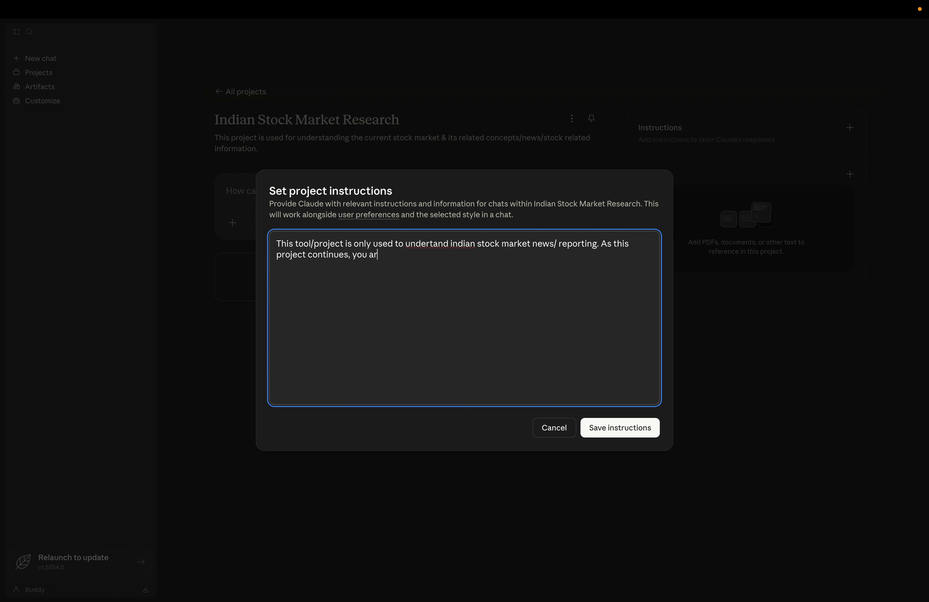
text(e requested to research through web )
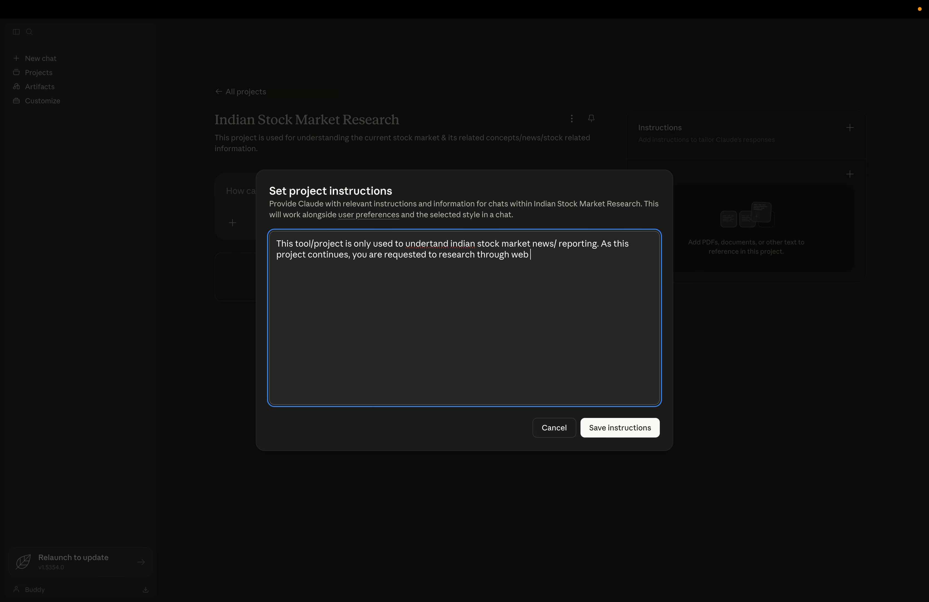
Finish the instructions with "and get latest indian stock market related news/artilces and provide a breif summary with bullet points." and save them.
text(and get)
text( latest)
text( indian stock market)
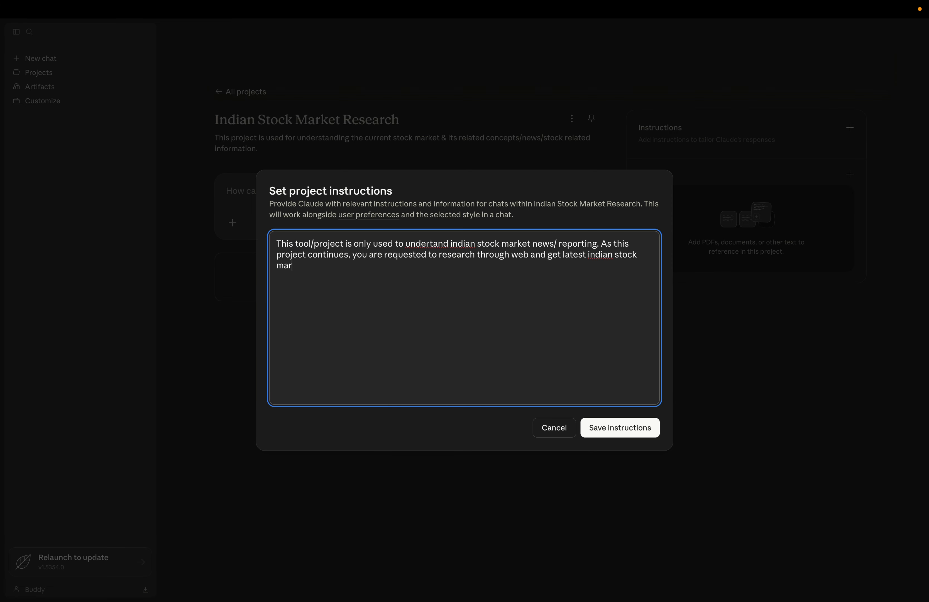
text( related news/artilces an)
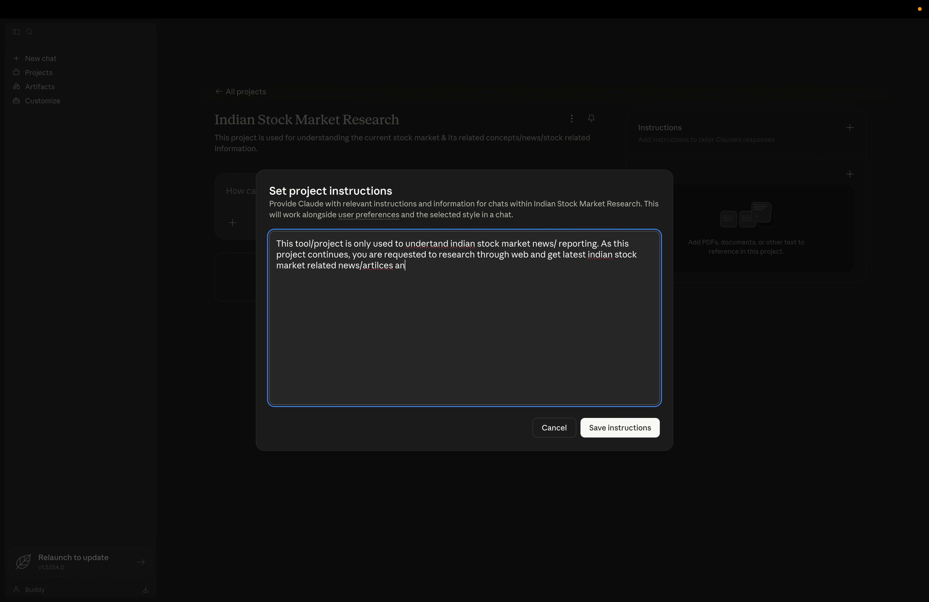
text(d )
text(provide a be)
text(eif summar)
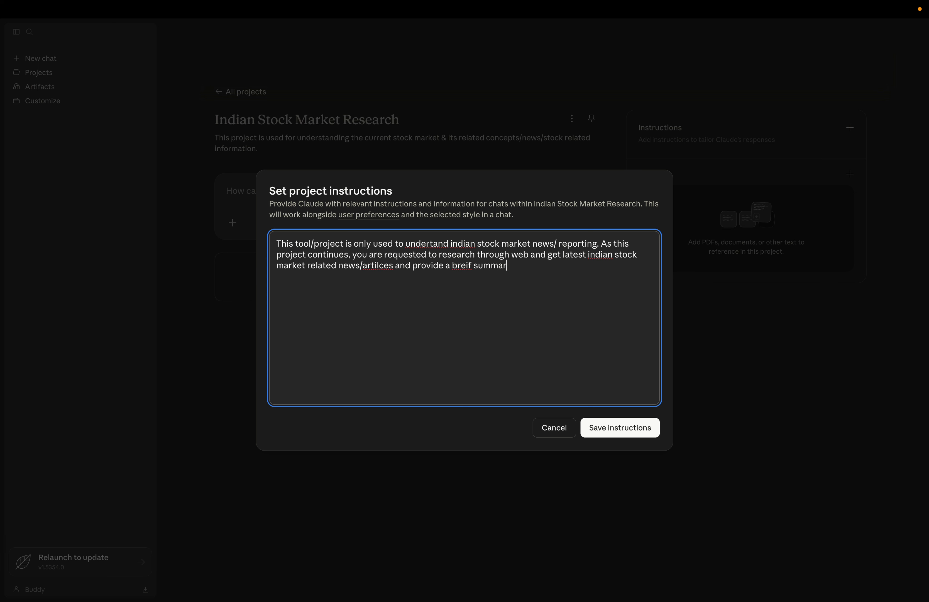
text(y with bullet points.)
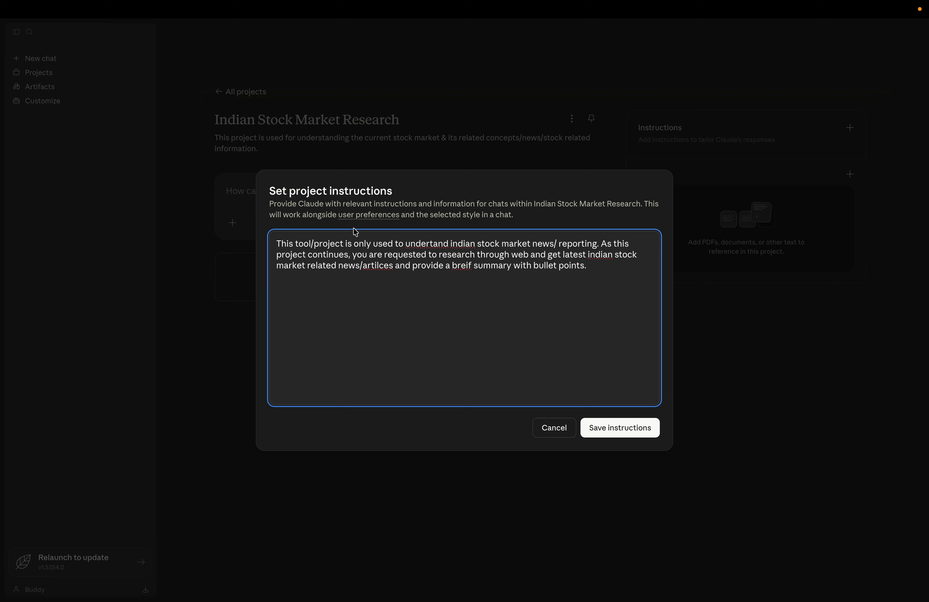
click(596, 432)
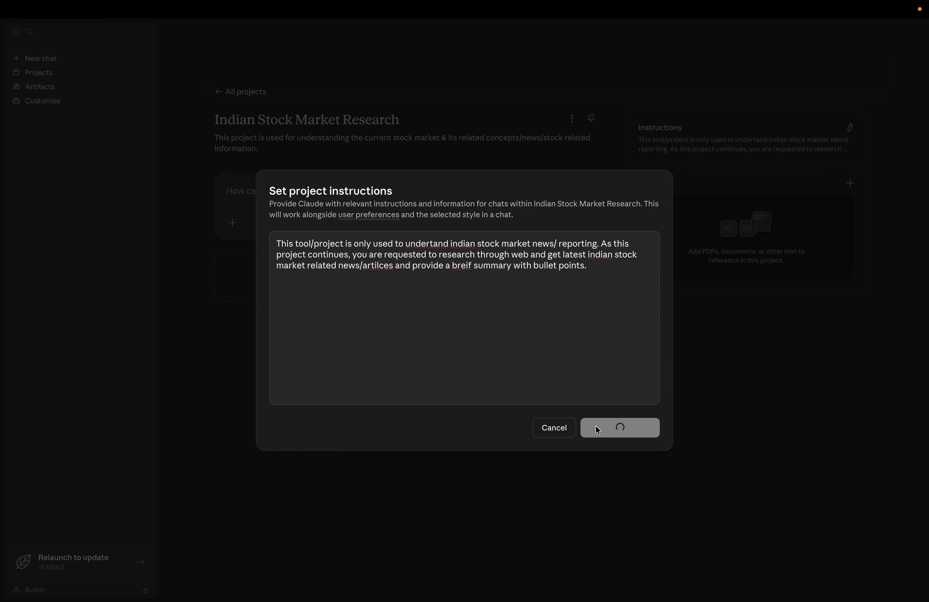
Start a chat in the project by sending "I want to know what happened in last 24 hours regarding indian stock market.".
click(346, 185)
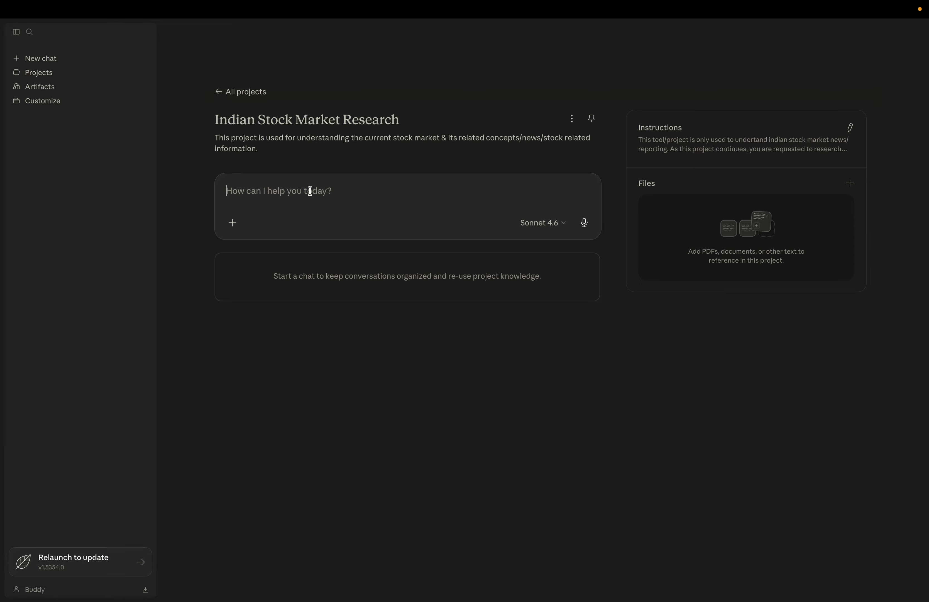
text(I wan)
key(BackSpace)
key(BackSpace)
key(BackSpace)
text(wa)
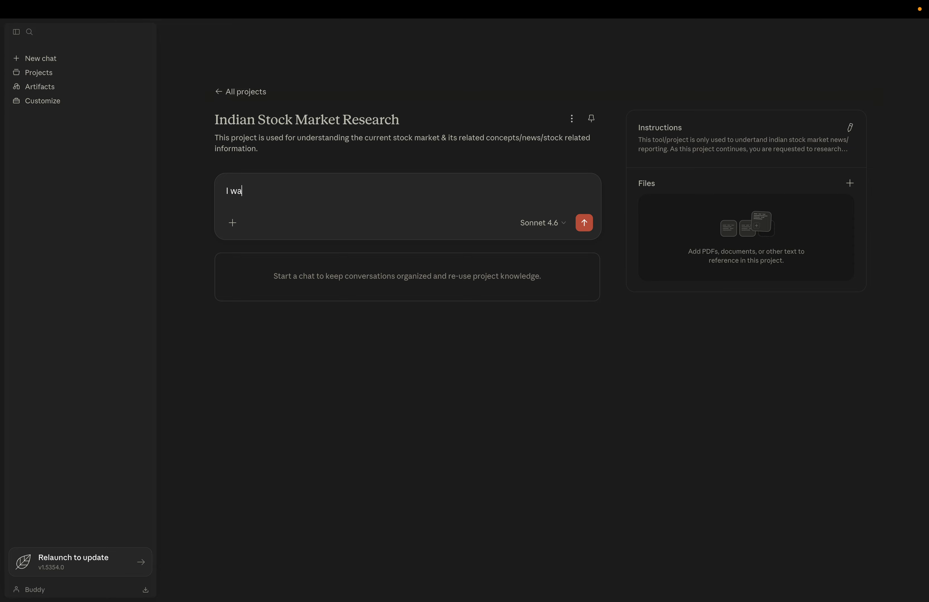
text(nt to know what happene)
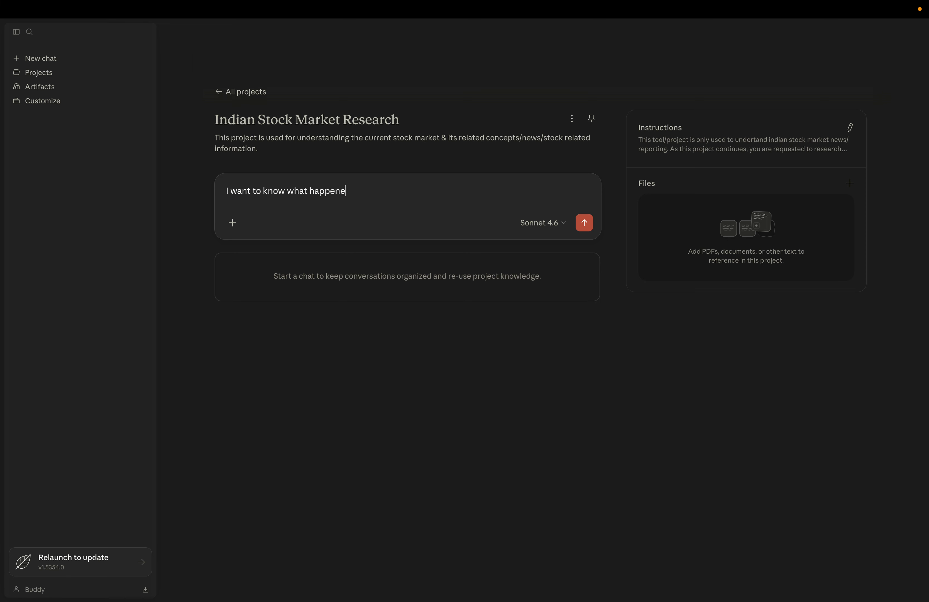
text(d in last 24 hours regarding)
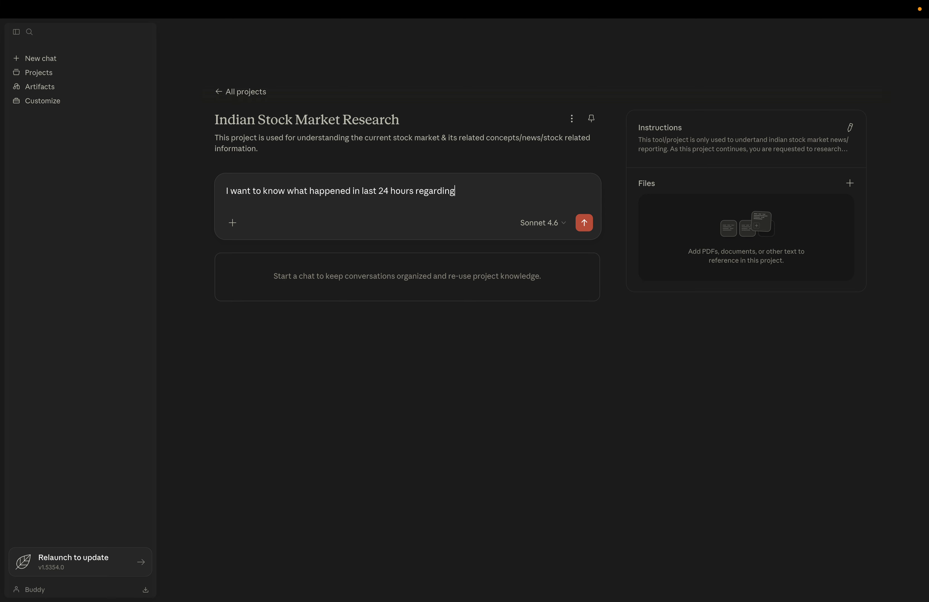
text( iniandian stock market.)
key(Return)
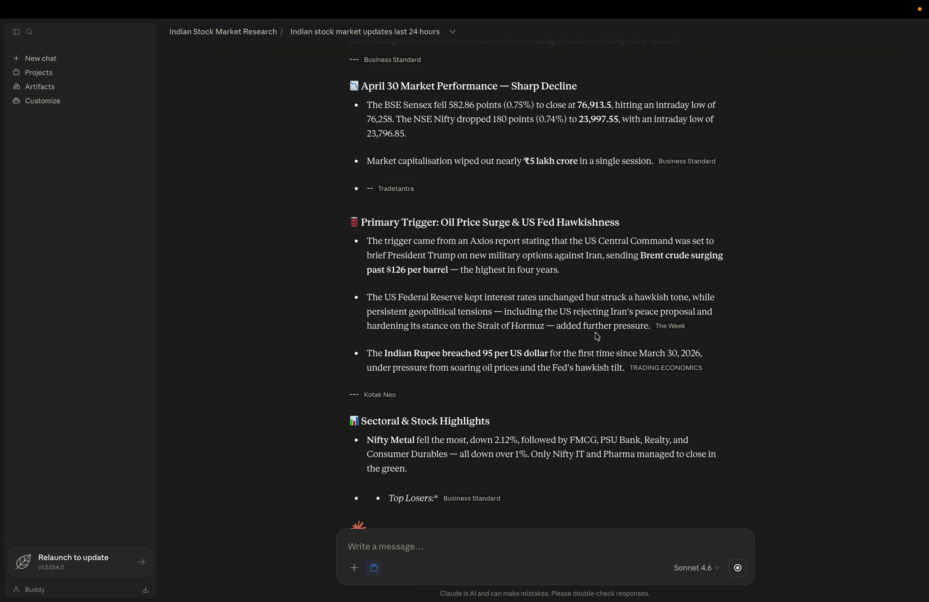
Read through the 24-hour market summary, from the market performance bullets to the earnings highlights, and check it against the original question.
scroll(597, 337, up, 5)
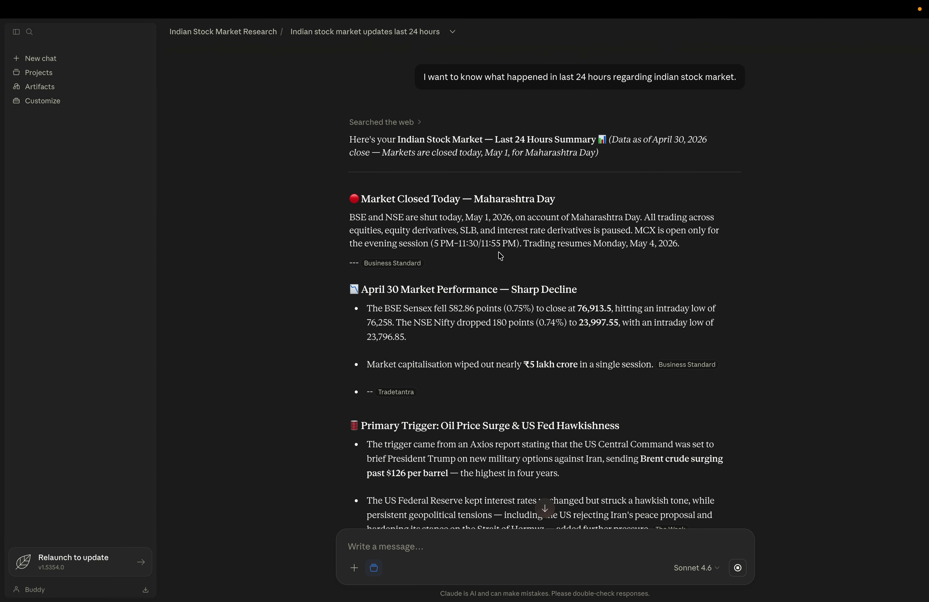
scroll(499, 252, down, 8)
scroll(499, 253, up, 8)
scroll(636, 393, down, 2)
scroll(463, 317, down, 1)
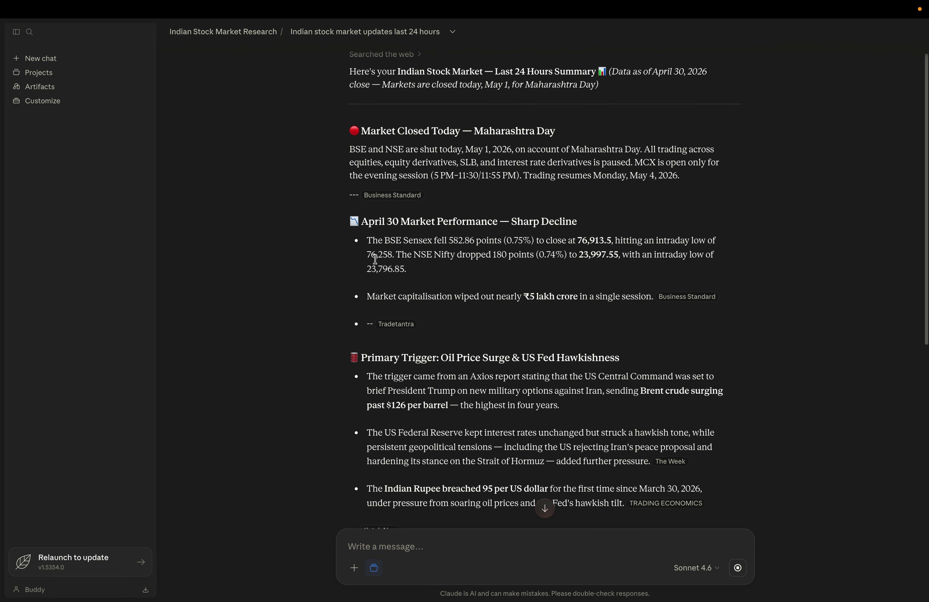
drag(364, 243, 426, 272)
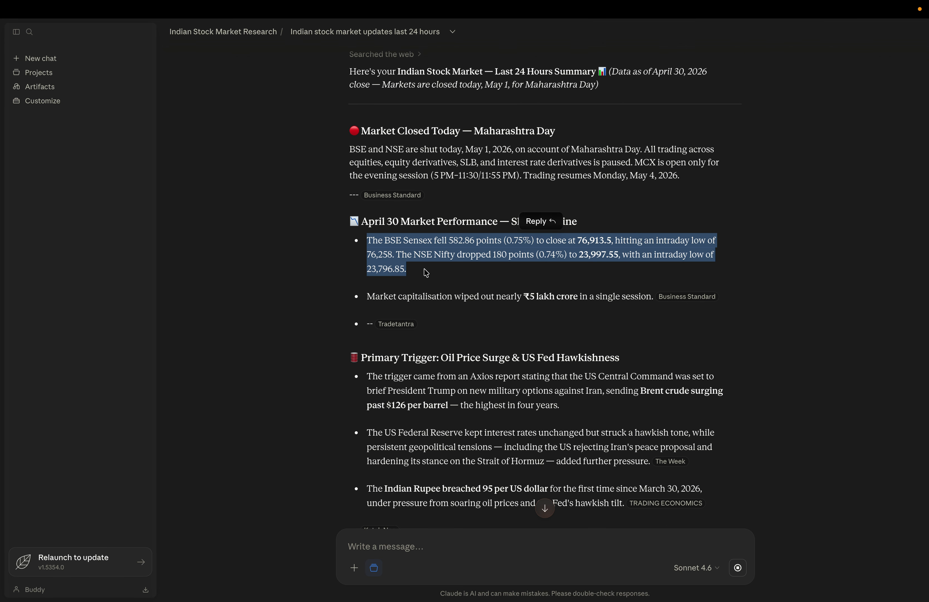
click(401, 272)
scroll(422, 321, down, 2)
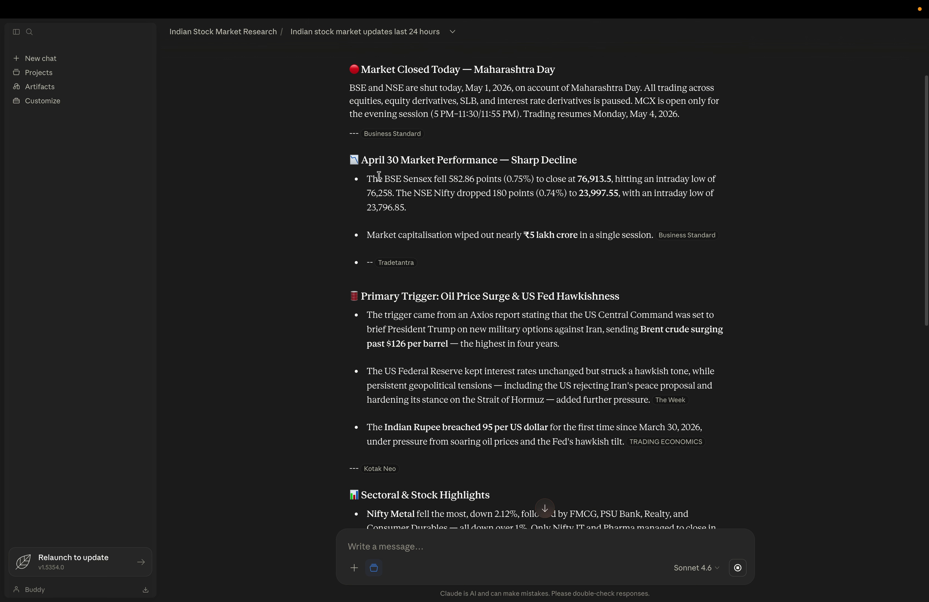
scroll(467, 319, down, 2)
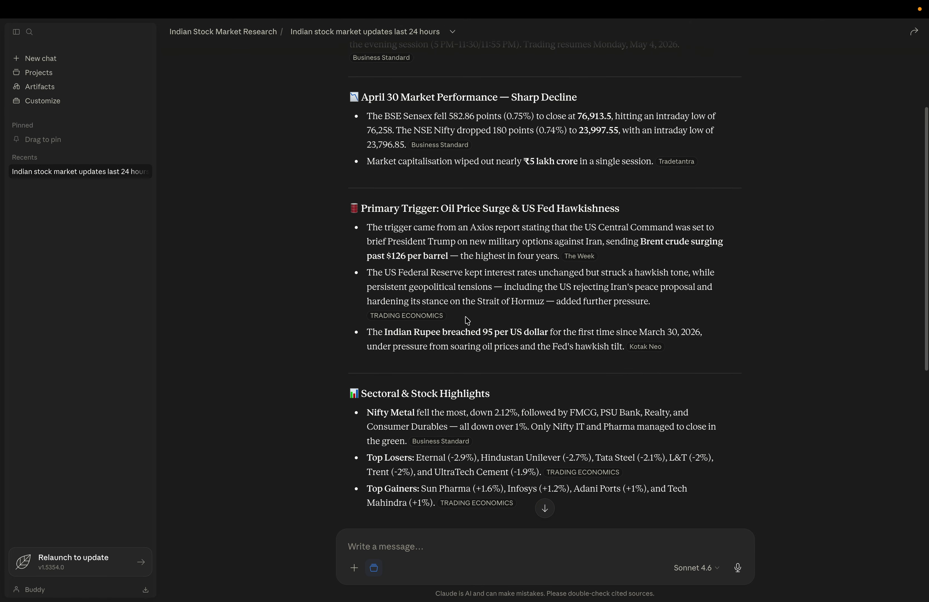
scroll(468, 320, down, 12)
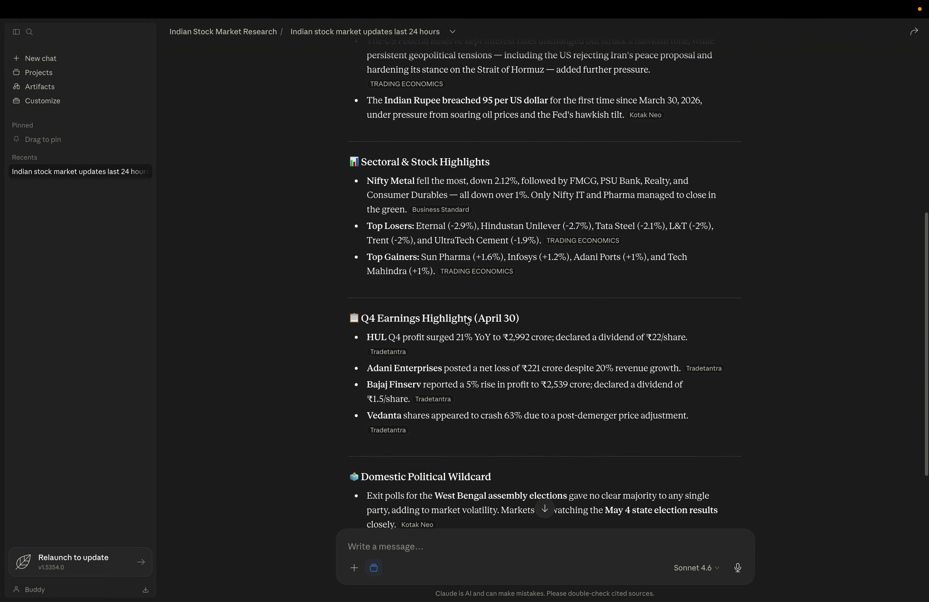
scroll(466, 317, up, 20)
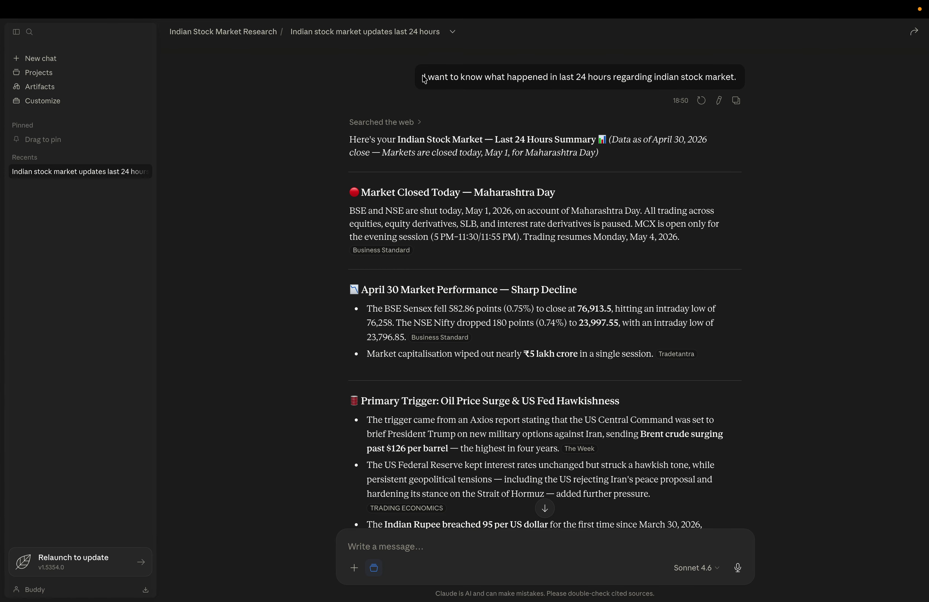
drag(425, 80, 730, 102)
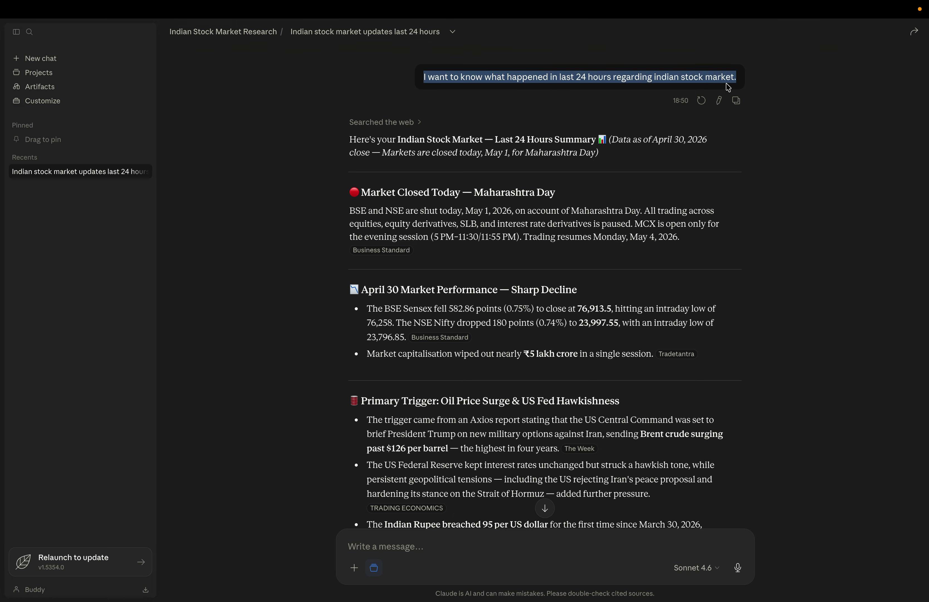
click(532, 115)
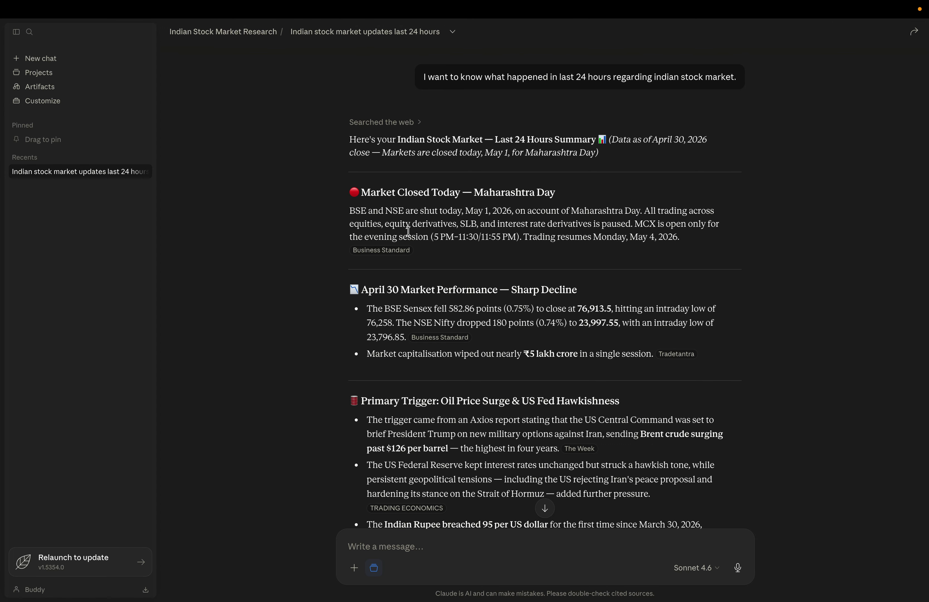
Start another chat in the project asking "what is the nifty 50 index trend. Give me some highlights" and review the index level bullets.
click(218, 34)
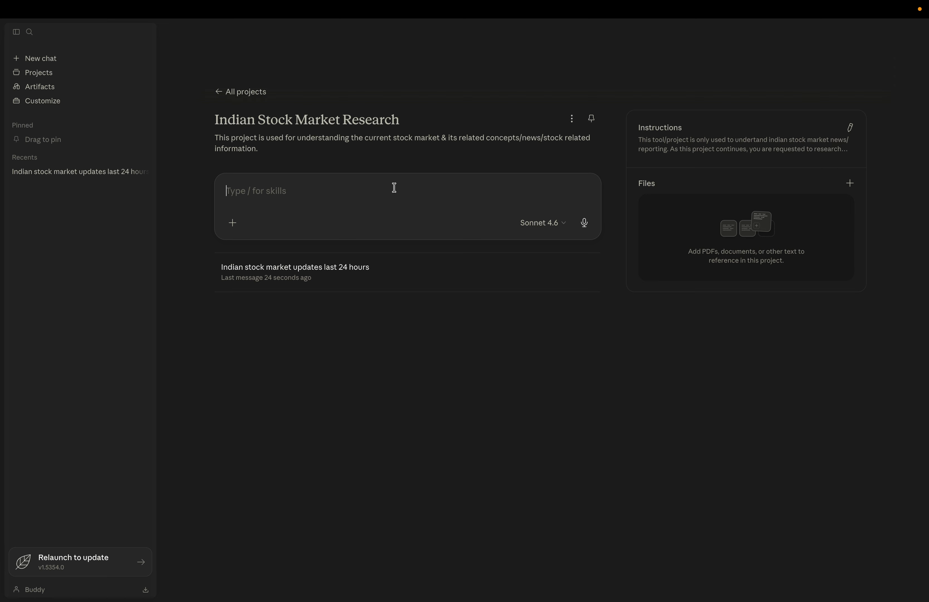
text(what is the nifty 50 index trend. Give)
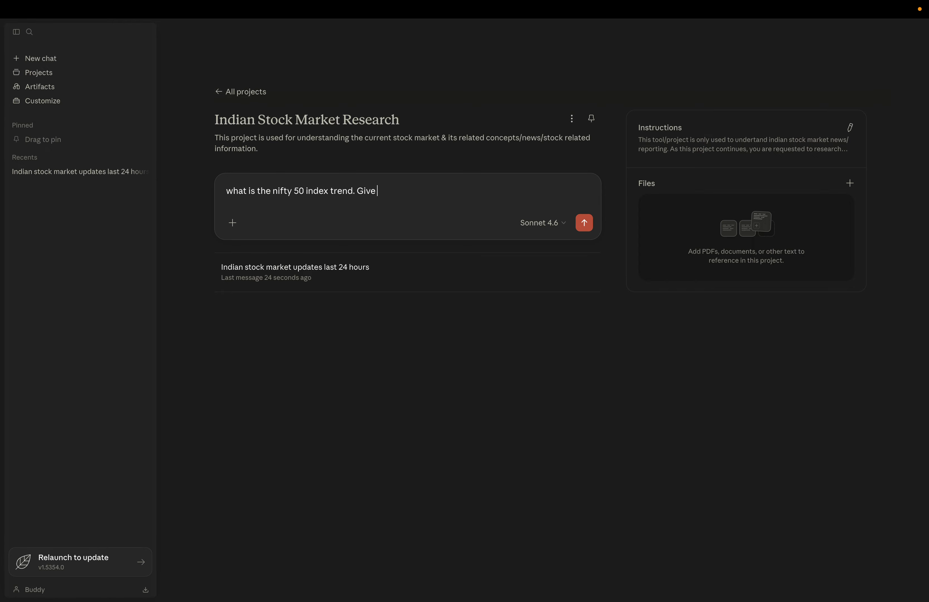
text(ome highlights)
key(Return)
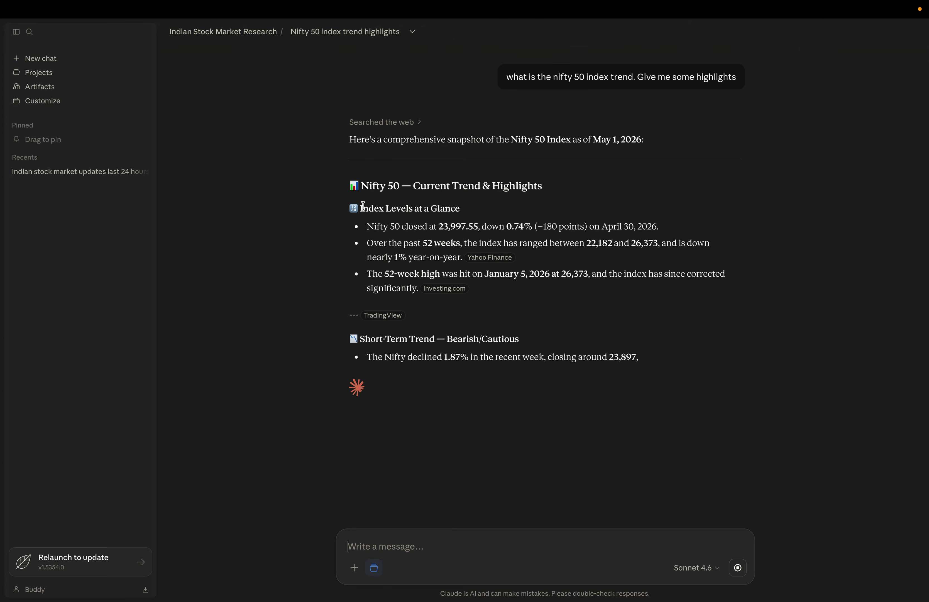
drag(359, 232, 536, 288)
click(270, 261)
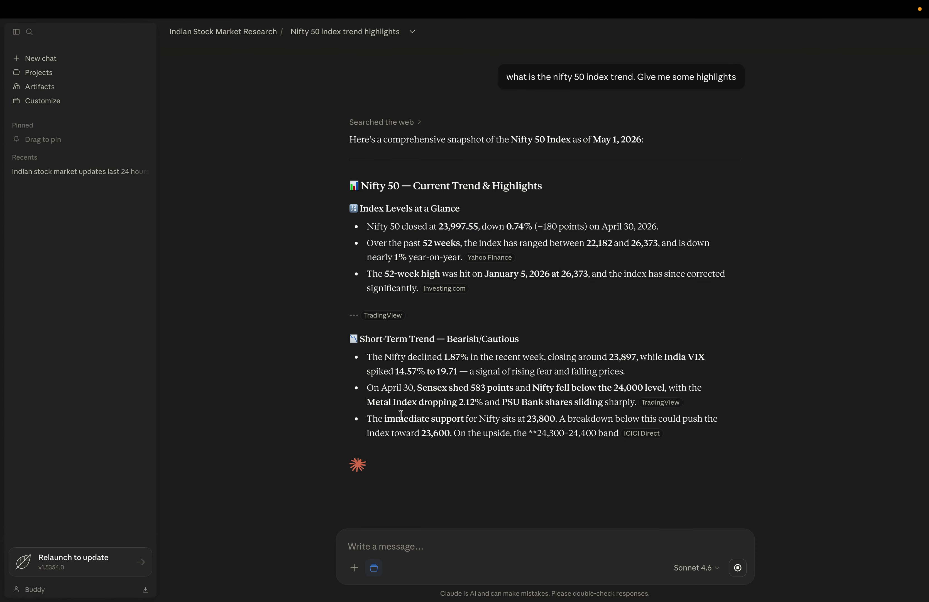
Review the rest of the Nifty 50 answer, from the short-term trend to the technical levels and market drivers.
mouse_move(456, 281)
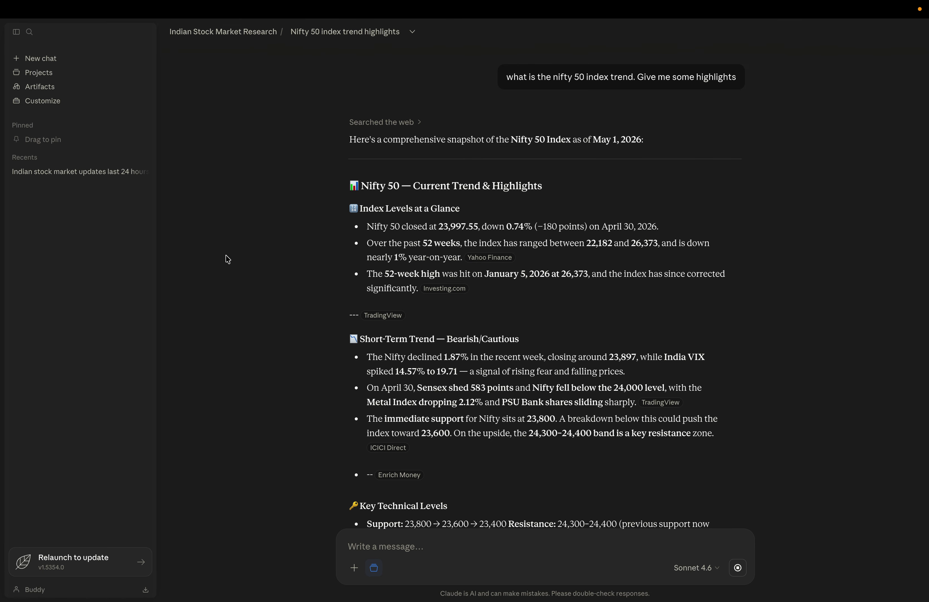
scroll(368, 294, down, 5)
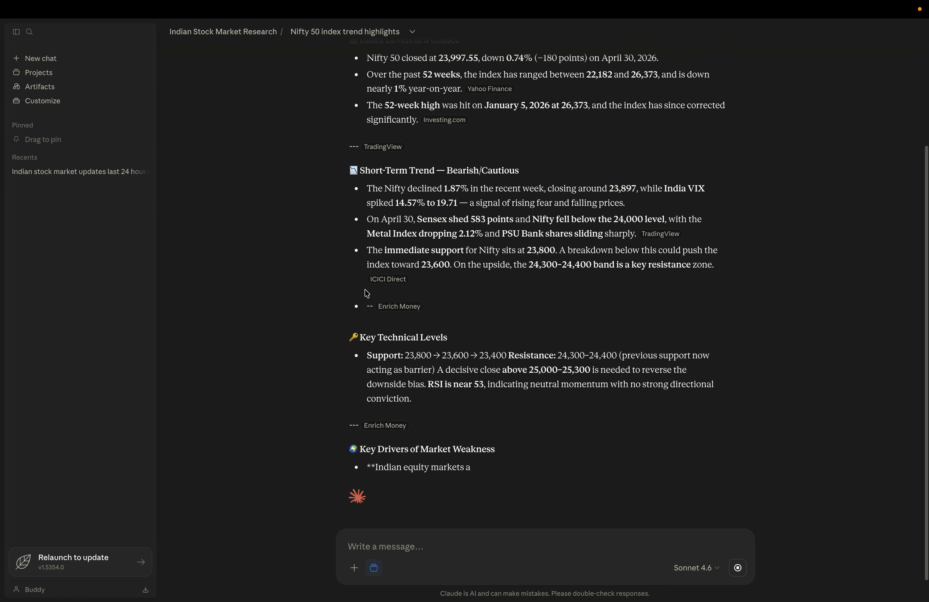
scroll(352, 266, up, 5)
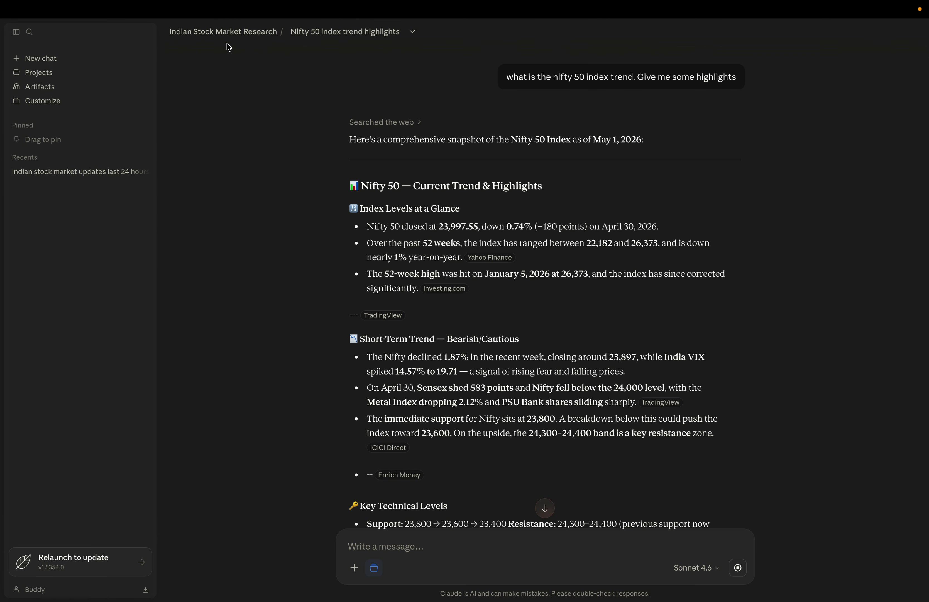
Return to the Indian Stock Market Research project page and check the options for adding reference files.
click(225, 33)
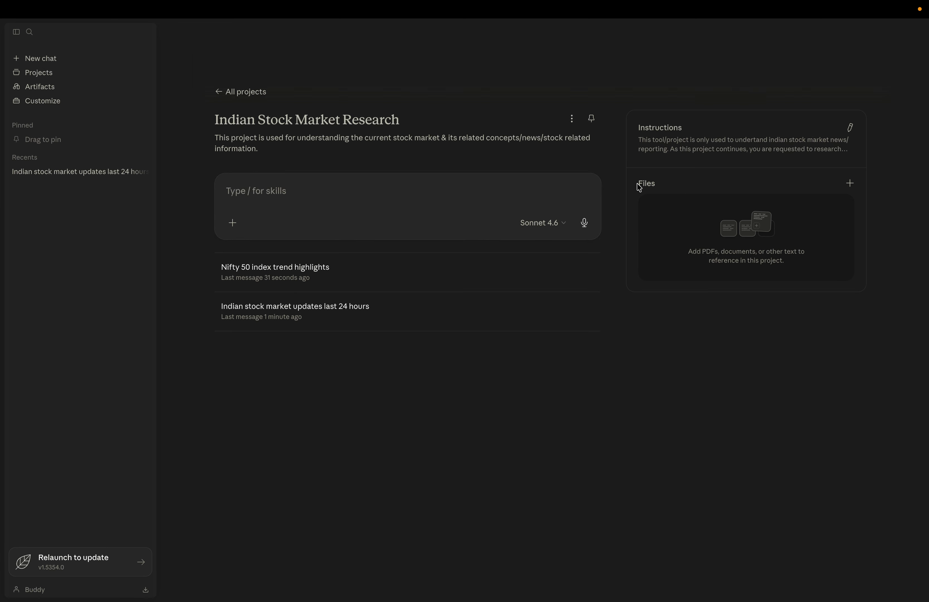
drag(639, 188, 664, 189)
click(703, 377)
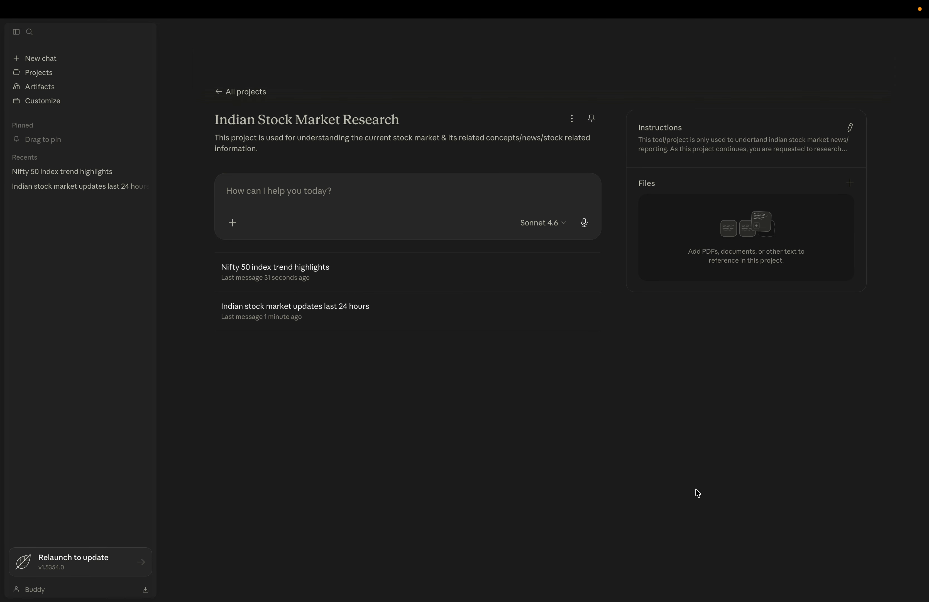
click(855, 192)
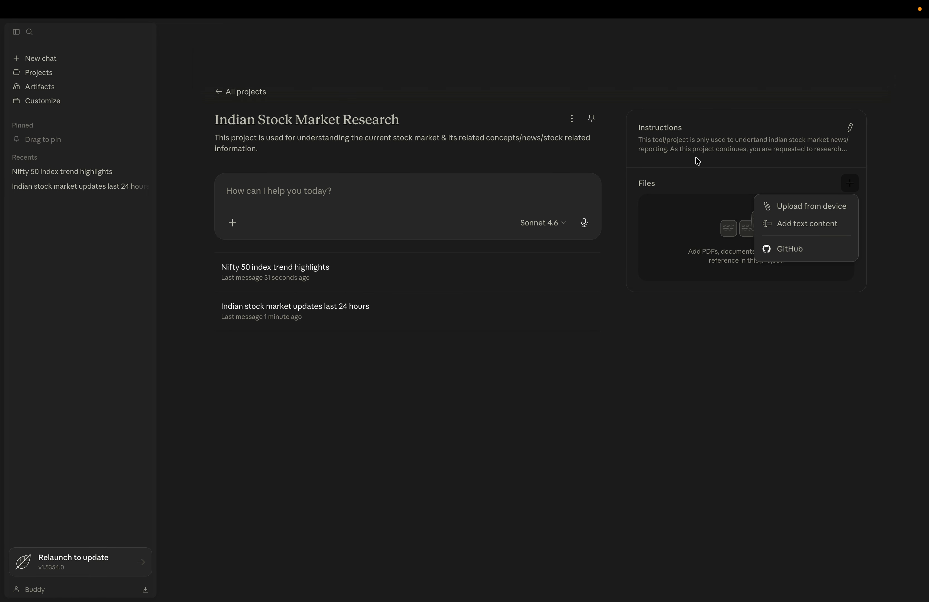
key(Escape)
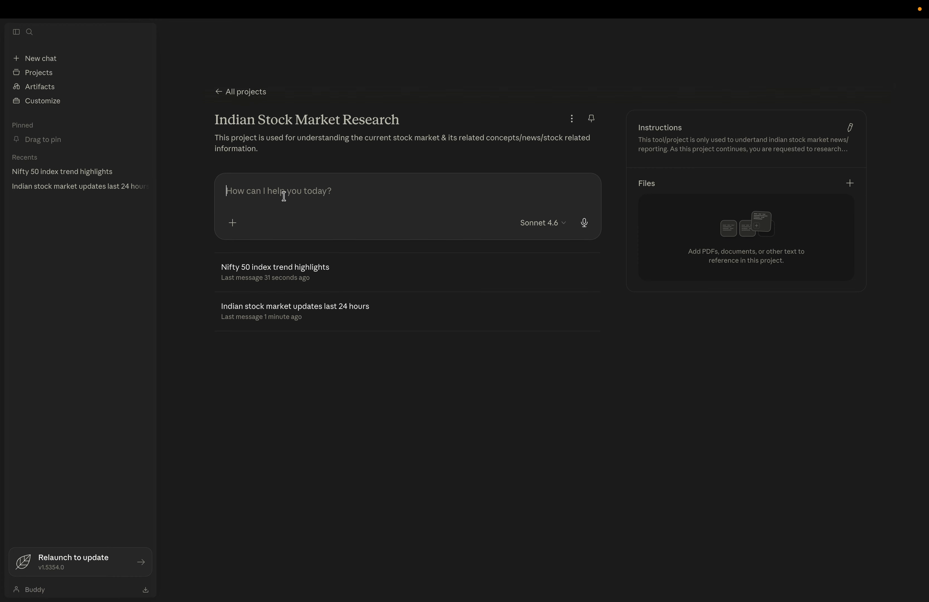
Review the list of all projects and the Indian Stock Market Research project page, ending on the project list.
click(219, 93)
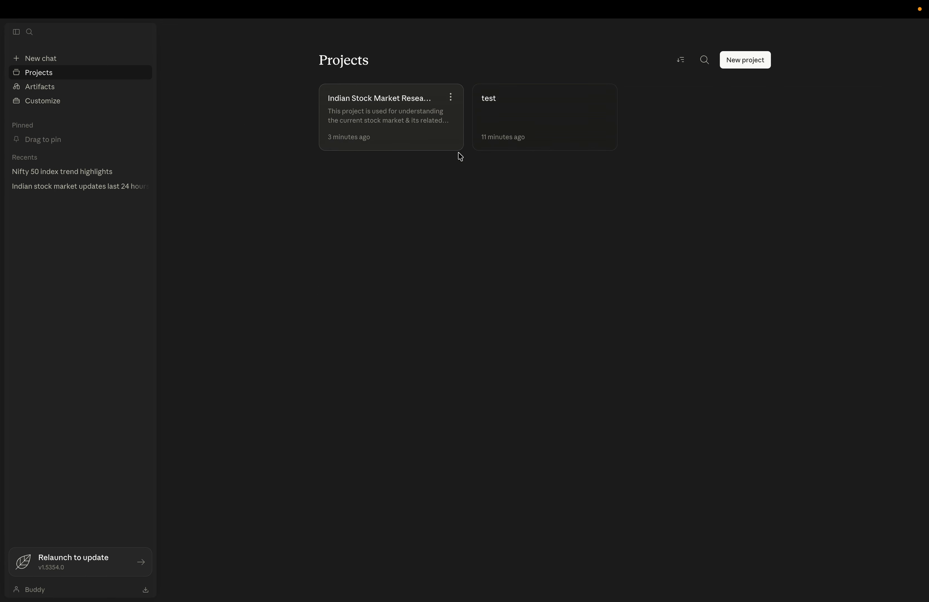
click(427, 128)
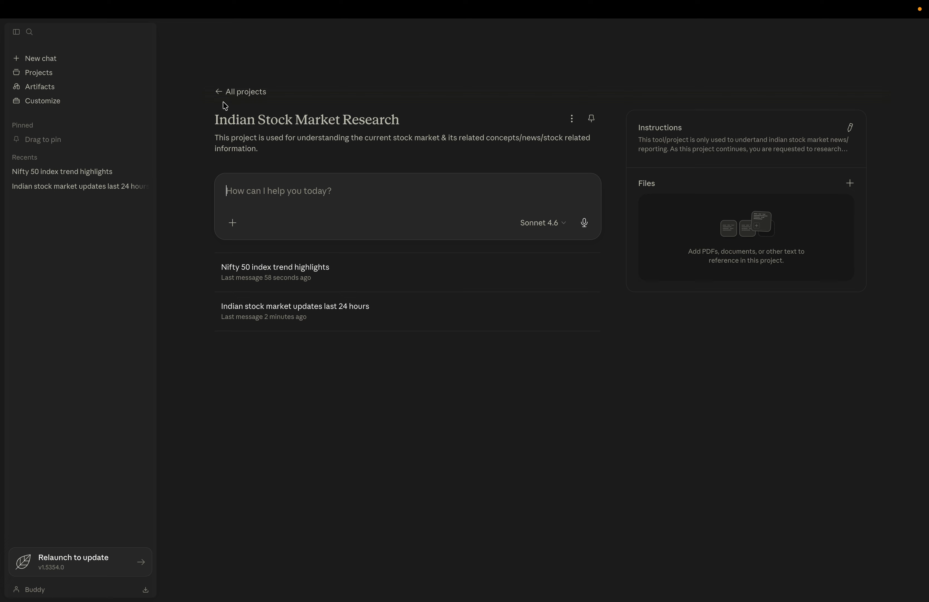
click(221, 92)
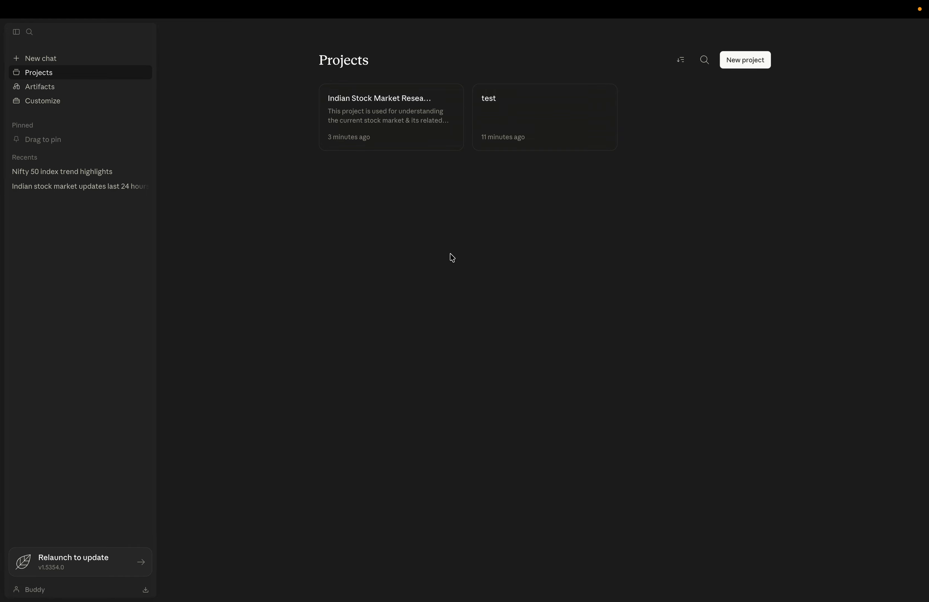
click(386, 117)
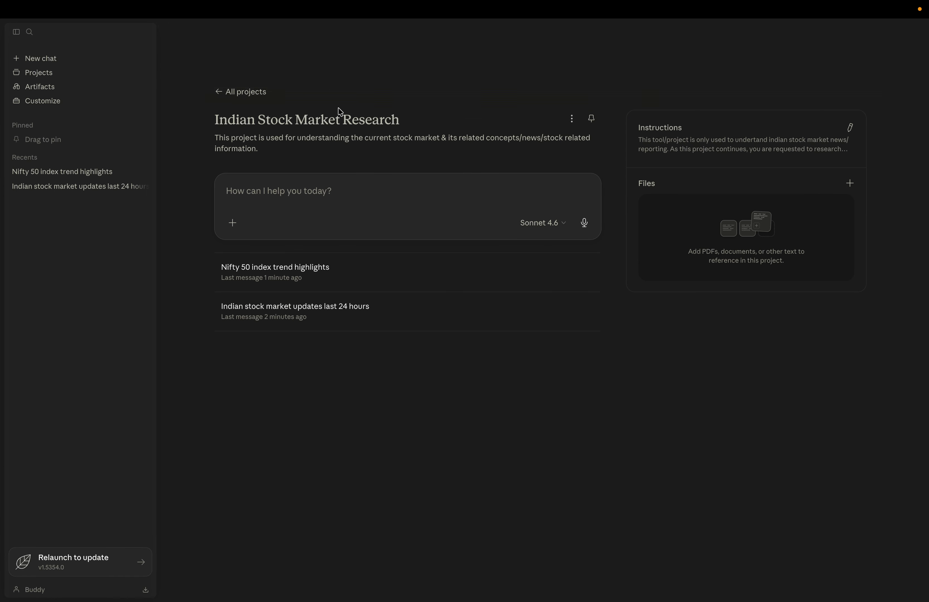
click(224, 96)
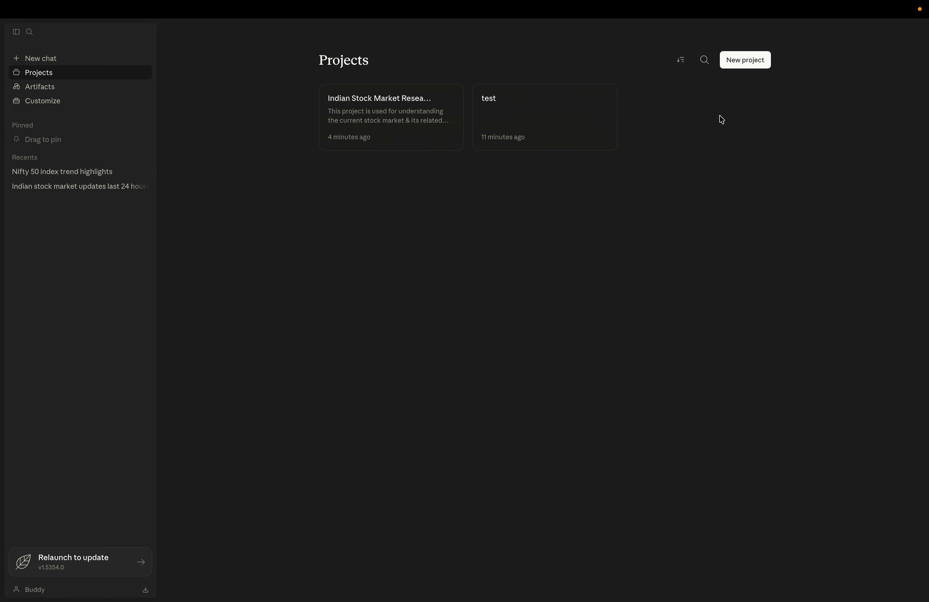